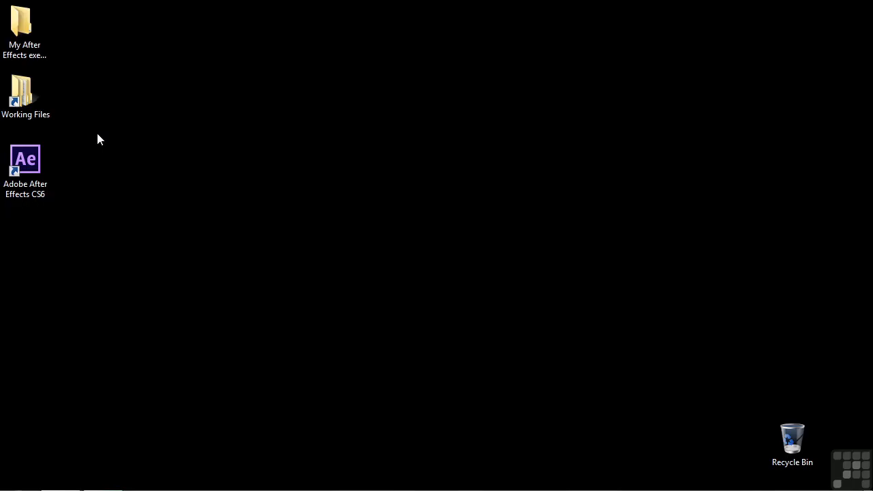
- Launch Adobe After Effects CS6 and create a new 10-second composition with the HDTV 1080 29.97 preset
double_click(25, 164)
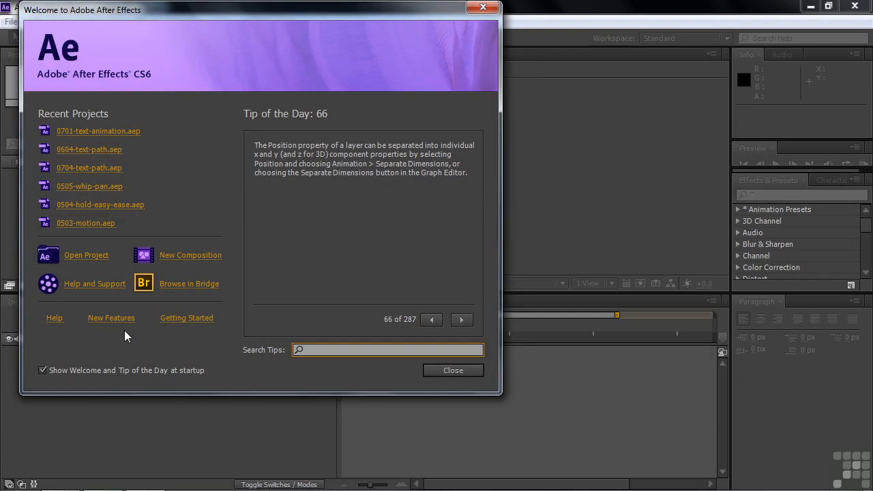
left_click(177, 255)
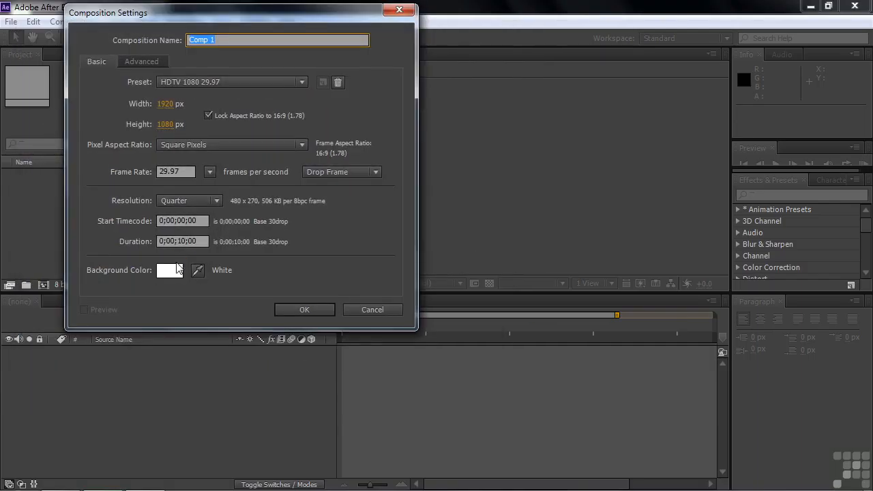
left_click(302, 309)
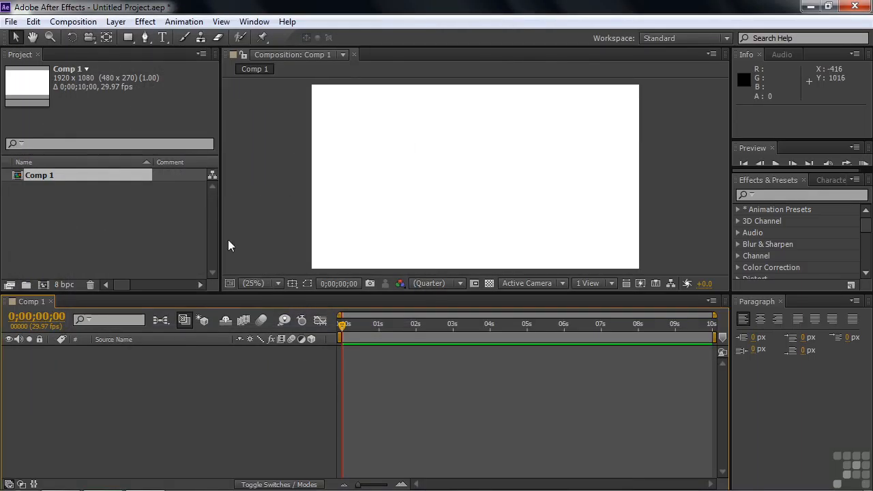
- Activate the Ellipse tool for drawing a shape
left_click_drag(128, 37, 195, 38)
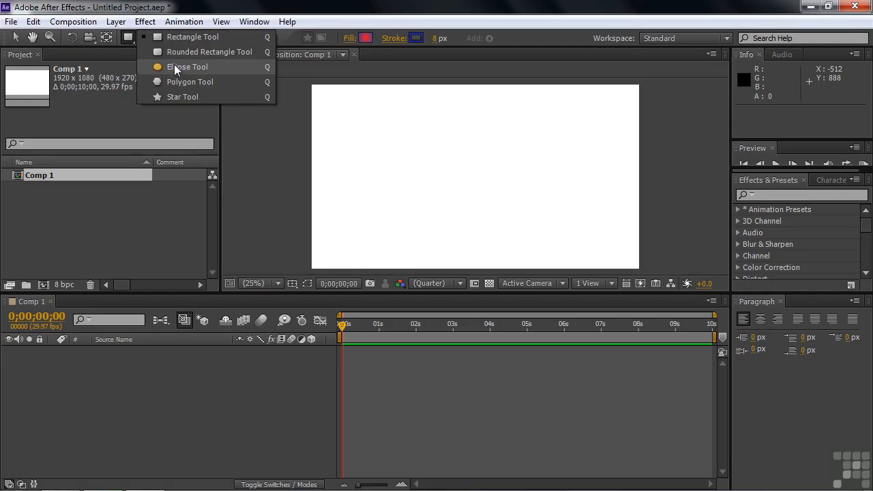
left_click(173, 66)
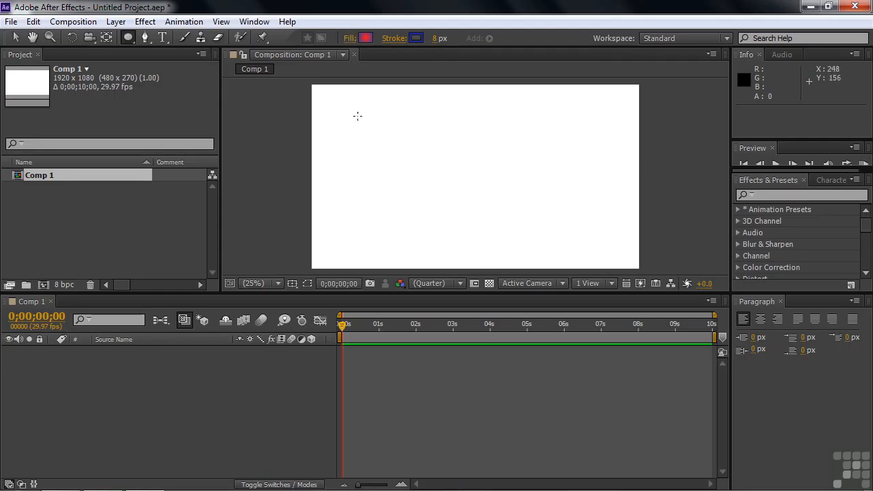
- Try drawing ellipses from opposite corners of the composition, undoing each one
left_click_drag(356, 108, 467, 193)
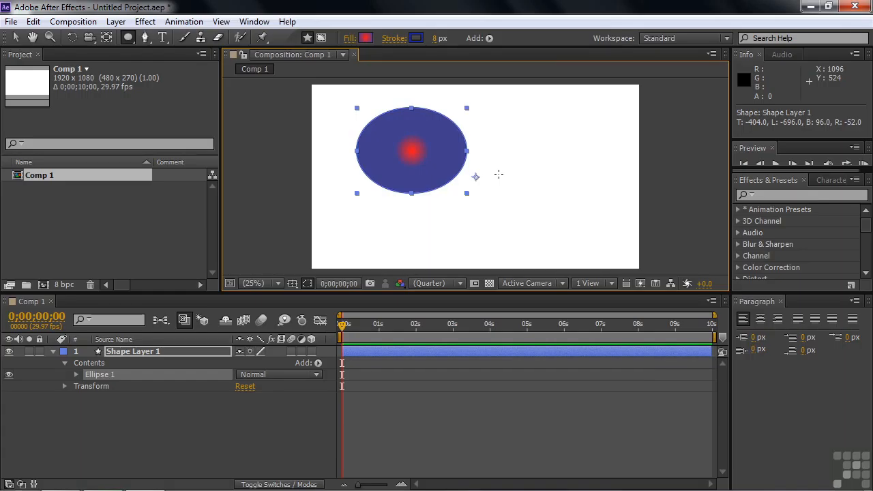
key("ctrl+z")
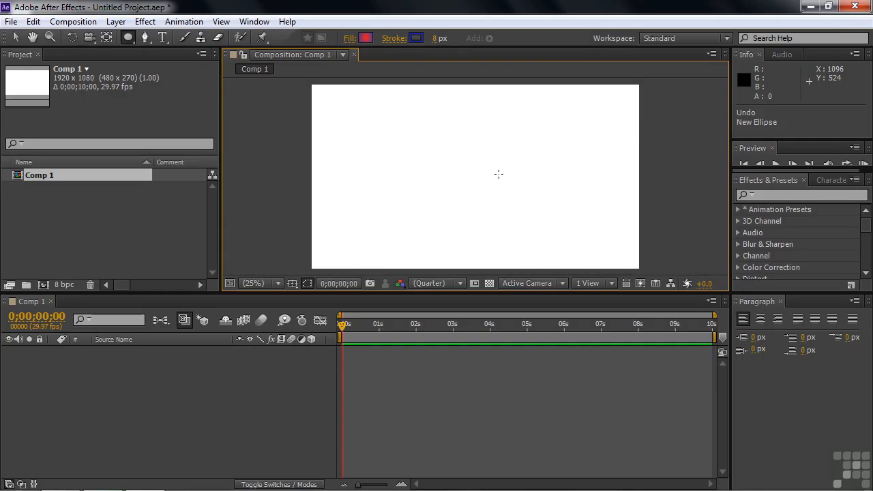
left_click_drag(638, 268, 539, 202)
key("ctrl+z")
- Draw an ellipse about 700 by 352 px, left of and slightly below the composition's centre
mouse_move(311, 85)
left_mouse_down()
mouse_move(370, 127)
mouse_move(452, 163)
mouse_move(436, 155)
mouse_move(423, 165)
mouse_move(394, 135)
left_mouse_up()
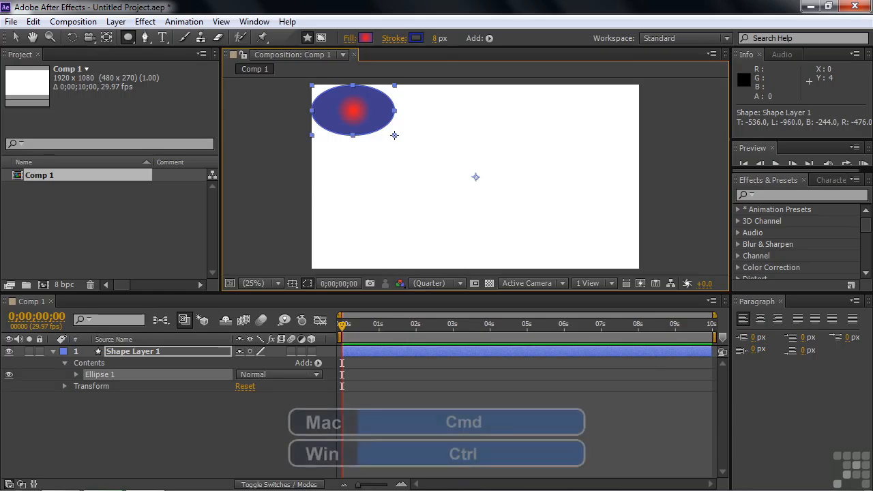
left_click_drag(395, 135, 353, 107)
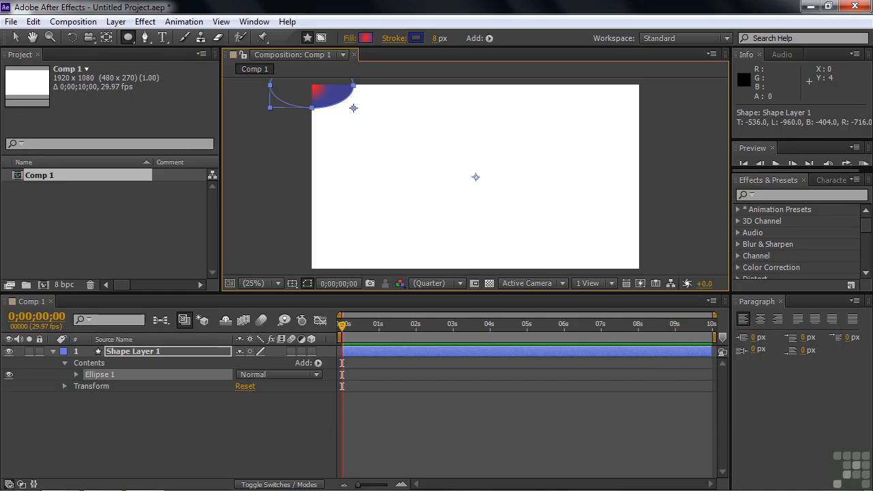
mouse_move(353, 108)
left_mouse_down()
mouse_move(361, 144)
mouse_move(480, 167)
mouse_move(444, 191)
mouse_move(555, 224)
mouse_move(540, 155)
mouse_move(446, 194)
mouse_move(518, 218)
mouse_move(558, 197)
mouse_move(570, 218)
mouse_move(511, 204)
mouse_move(518, 201)
left_mouse_up()
key("space")
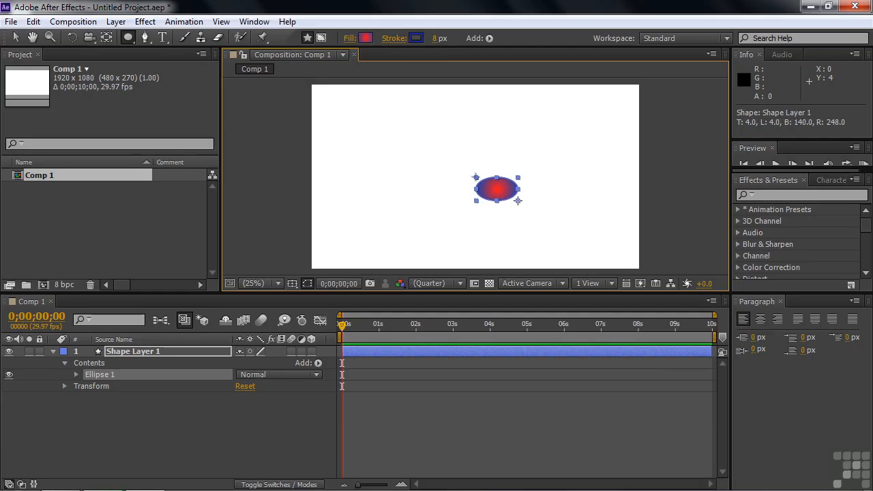
mouse_move(517, 201)
left_mouse_down()
mouse_move(571, 201)
mouse_move(531, 225)
mouse_move(522, 209)
mouse_move(529, 200)
mouse_move(545, 216)
mouse_move(563, 209)
mouse_move(524, 207)
mouse_move(535, 202)
mouse_move(528, 200)
mouse_move(559, 239)
mouse_move(586, 233)
mouse_move(577, 230)
left_mouse_up()
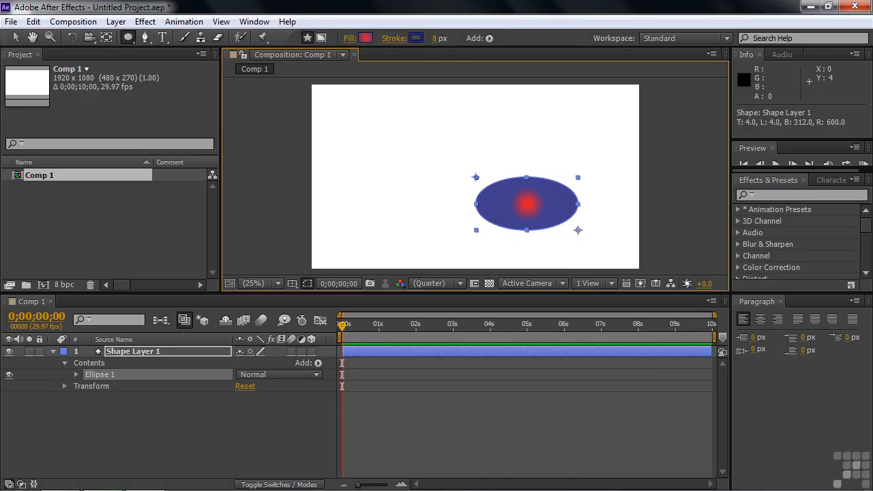
key("shift")
left_click_drag(578, 230, 472, 218)
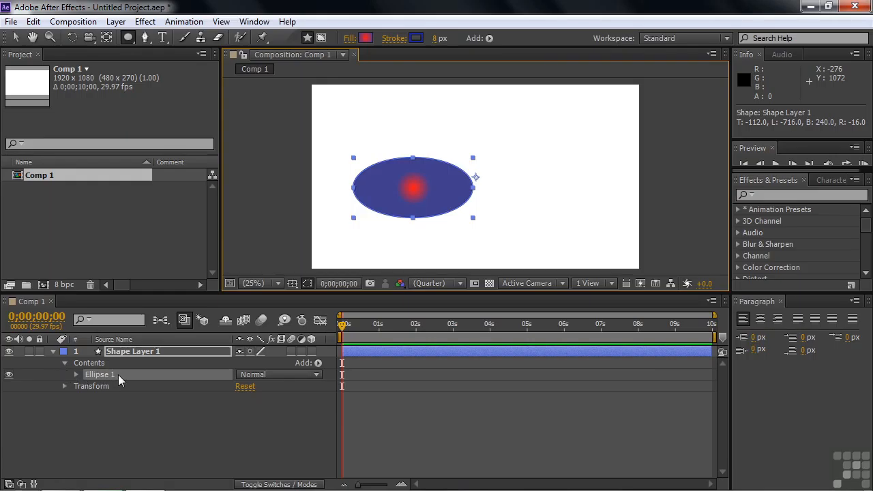
- Expand the ellipse's path properties and set the path size to about 796.0 by 365.8
left_click(75, 375)
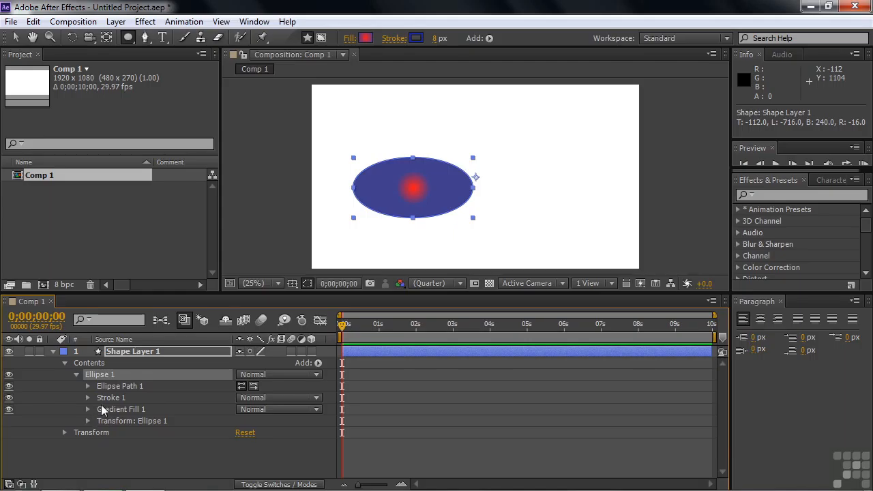
left_click(88, 385)
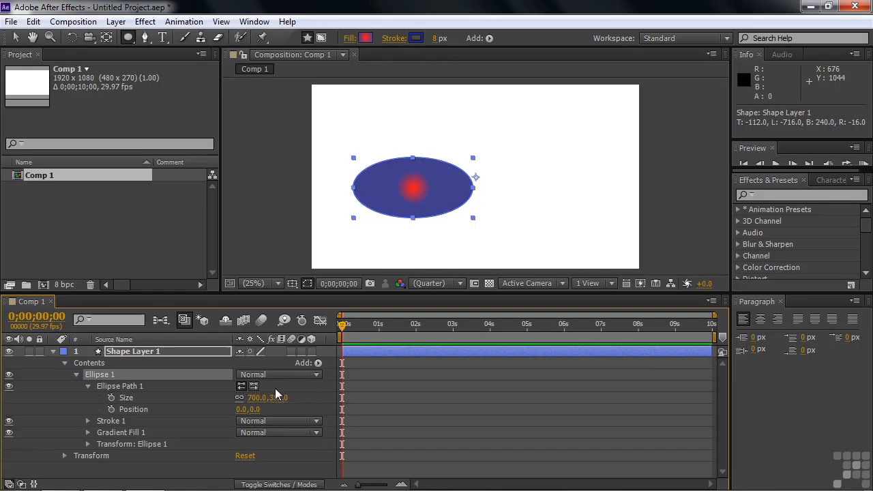
left_click(241, 398)
mouse_move(256, 397)
left_mouse_down()
mouse_move(193, 396)
mouse_move(381, 406)
mouse_move(238, 399)
mouse_move(273, 399)
left_mouse_up()
left_click(240, 399)
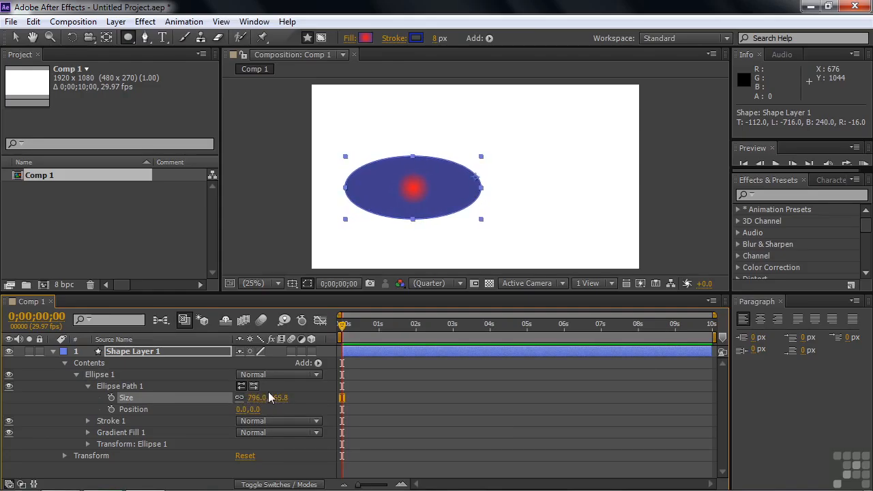
- Try shifting the ellipse path horizontally and reset its X position to 0
mouse_move(242, 409)
left_mouse_down()
mouse_move(172, 407)
mouse_move(321, 409)
mouse_move(240, 410)
left_mouse_up()
left_click(240, 411)
type("0")
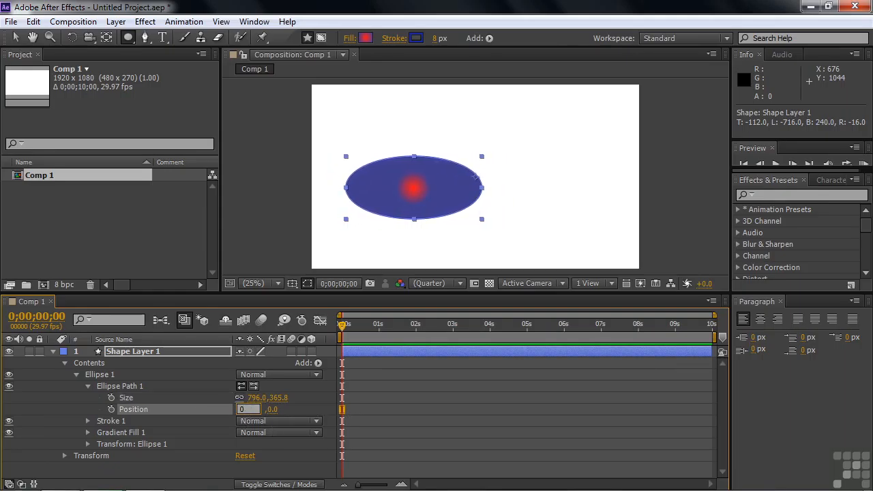
key("Return")
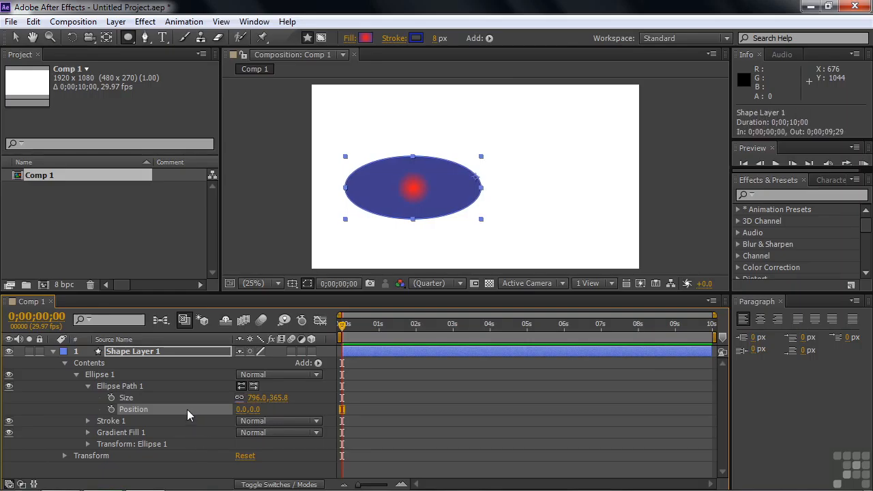
- Centre the ellipse in the composition by setting its own transform position to 0, 0
left_click(87, 444)
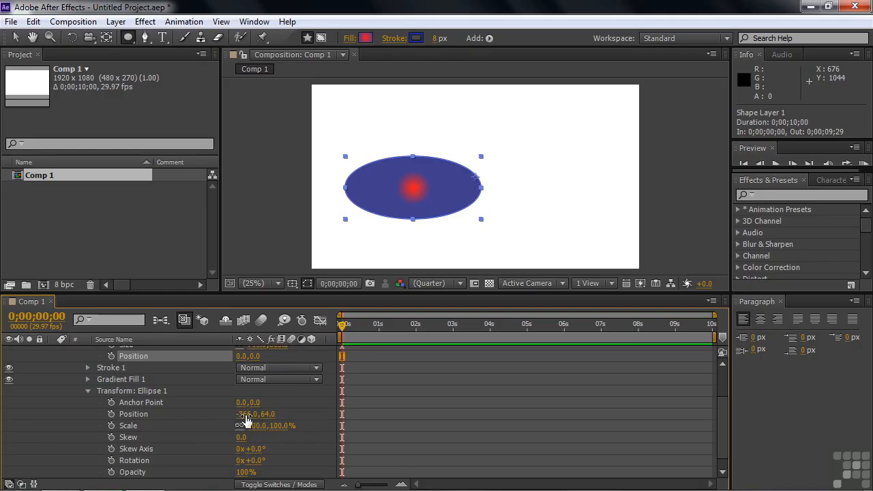
left_click(267, 413)
type("0")
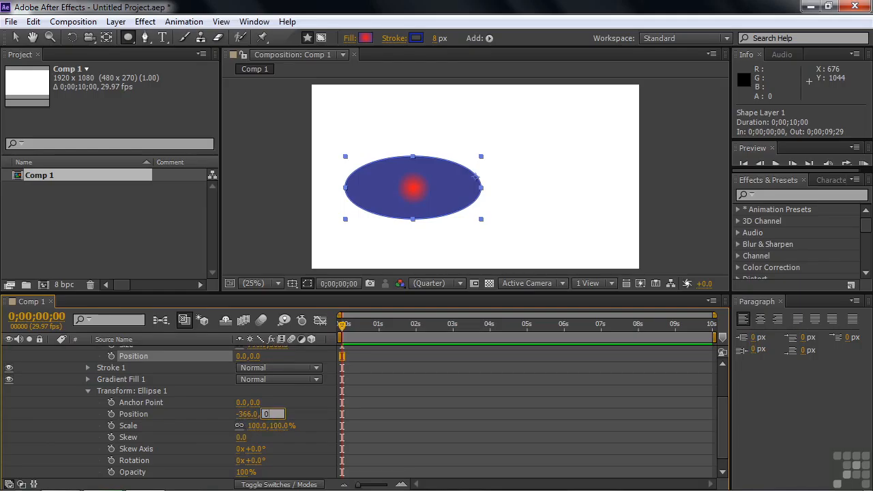
left_click(248, 416)
type("0,0.0")
left_click(214, 426)
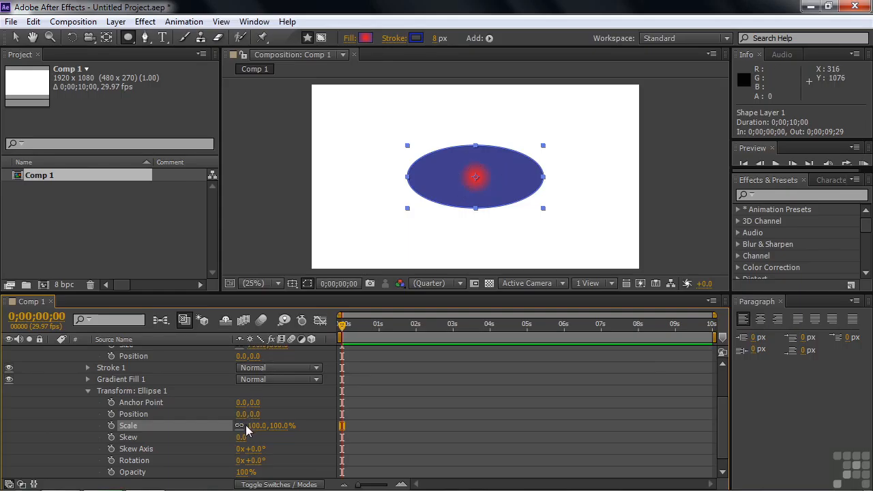
- Scale the ellipse to 101% and skew it by -11, collapsing its transform and path properties
left_click_drag(253, 426, 281, 427)
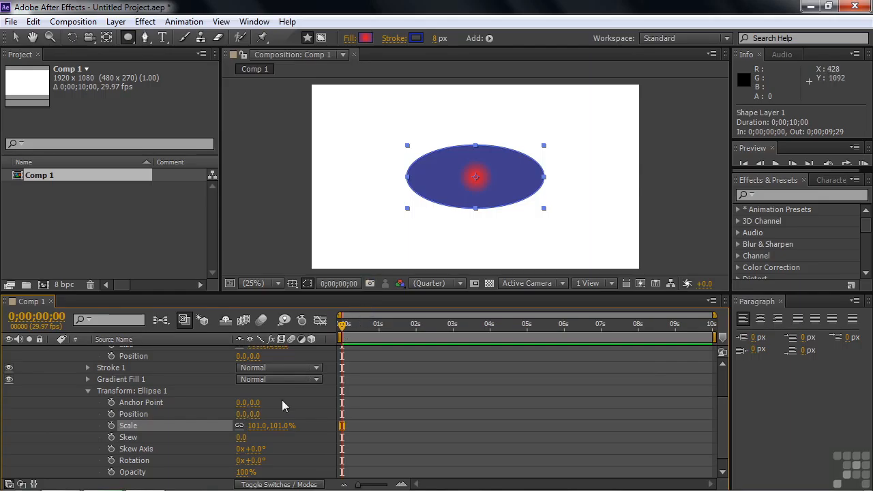
left_click_drag(240, 437, 219, 437)
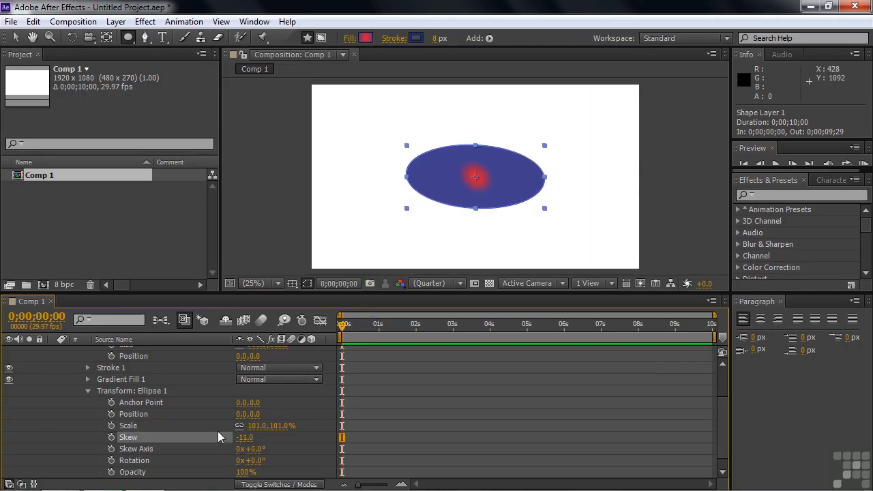
left_click(87, 390)
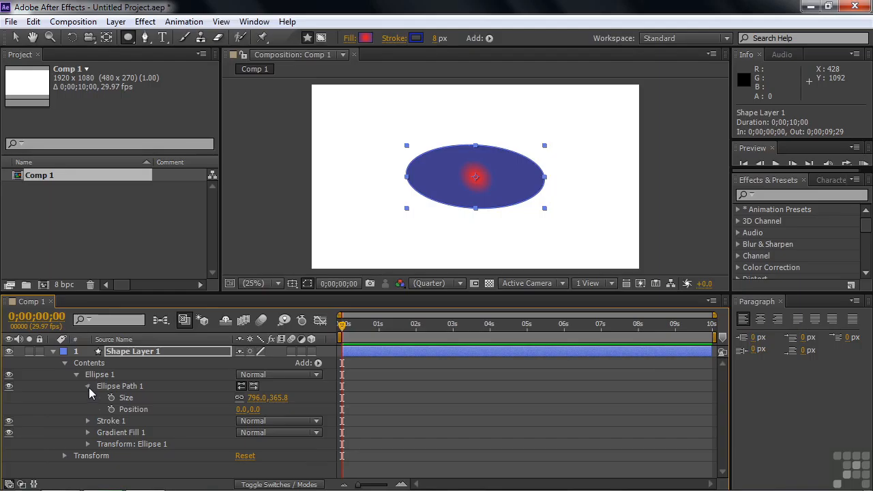
left_click(88, 387)
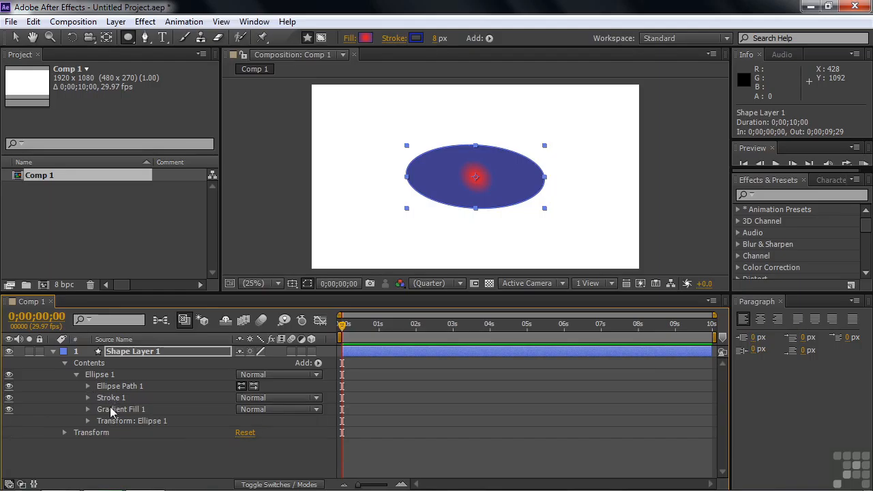
- Inspect the ellipse's gradient fill properties and switch the fill to Solid Color
left_click(110, 409)
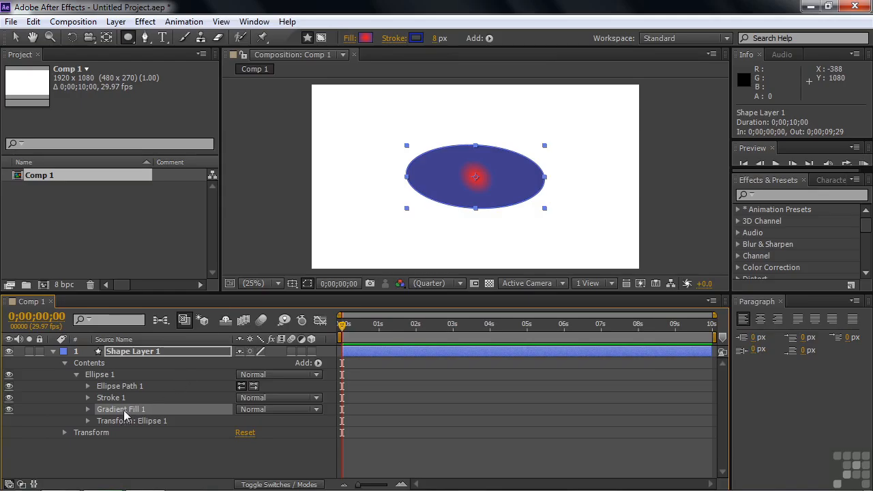
left_click(87, 409)
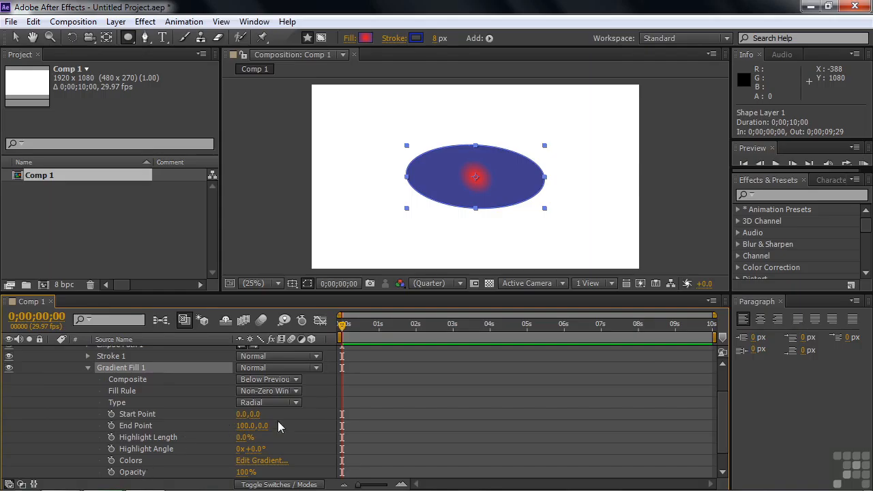
left_click_drag(720, 409, 722, 424)
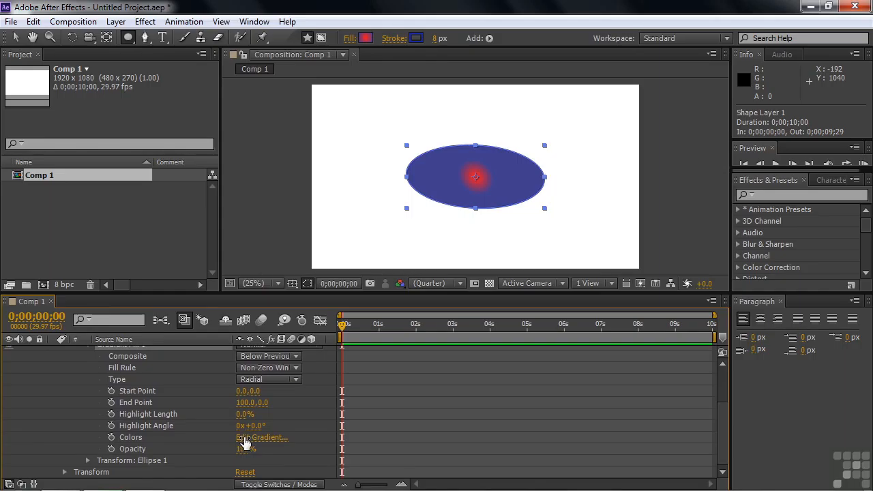
left_click(350, 40)
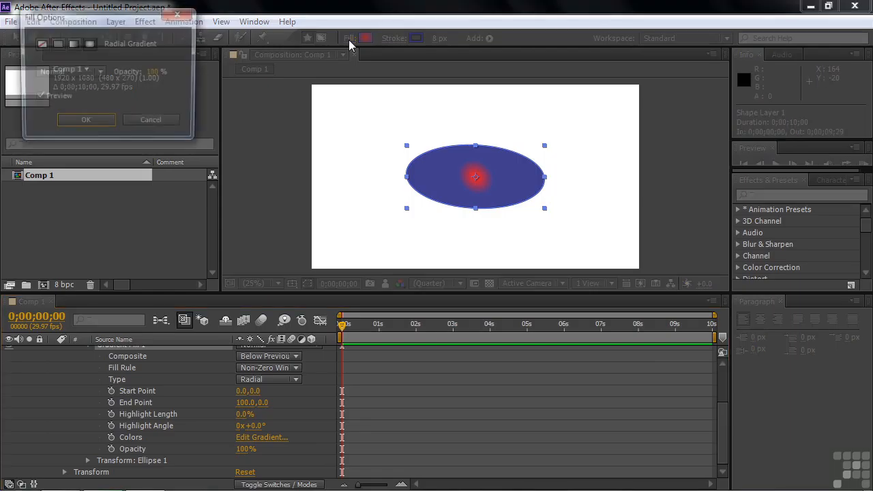
left_click(56, 45)
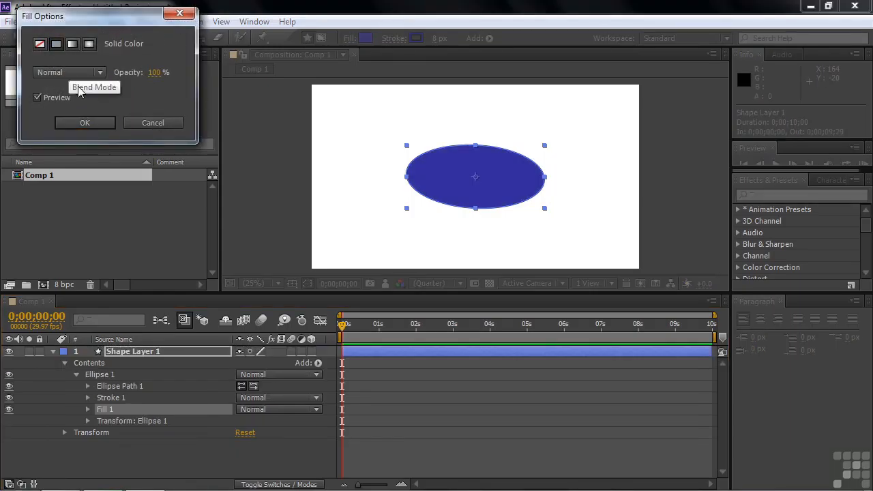
left_click(91, 124)
left_click(87, 408)
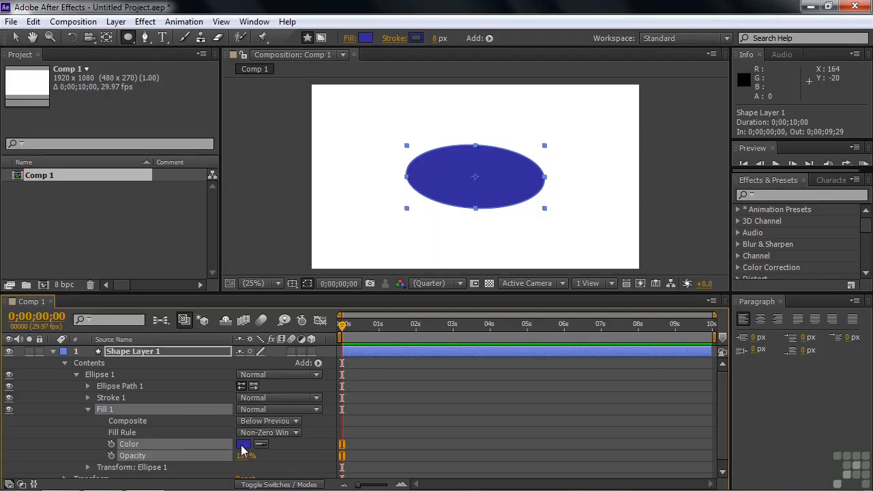
- Change the ellipse's fill type to Radial Gradient
left_click(351, 40)
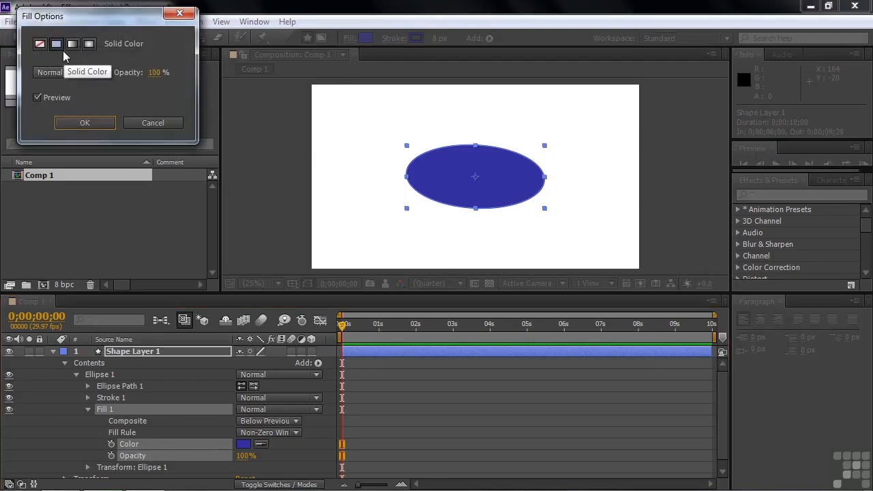
left_click(54, 44)
left_click(89, 45)
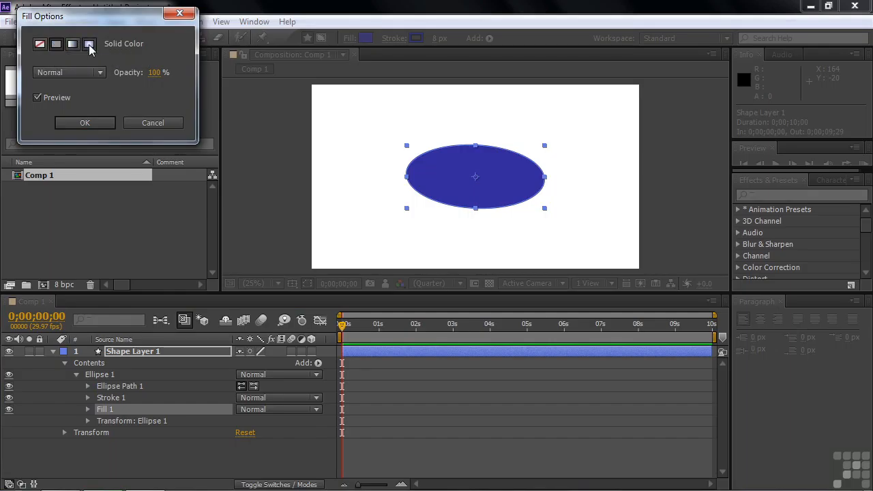
left_click(104, 124)
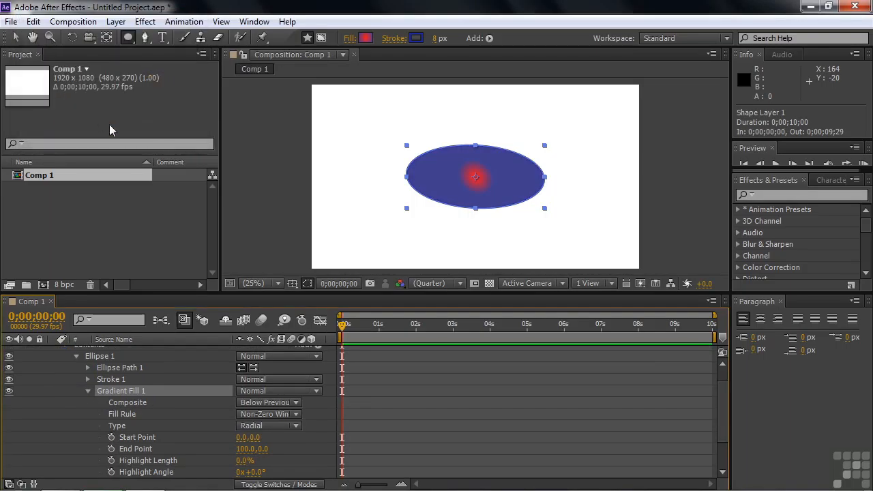
- With the Selection tool, pull the radial gradient's end point outward on the ellipse to about 245.5, -35.6
scroll(716, 421, "down", 2)
scroll(716, 426, "down", 2)
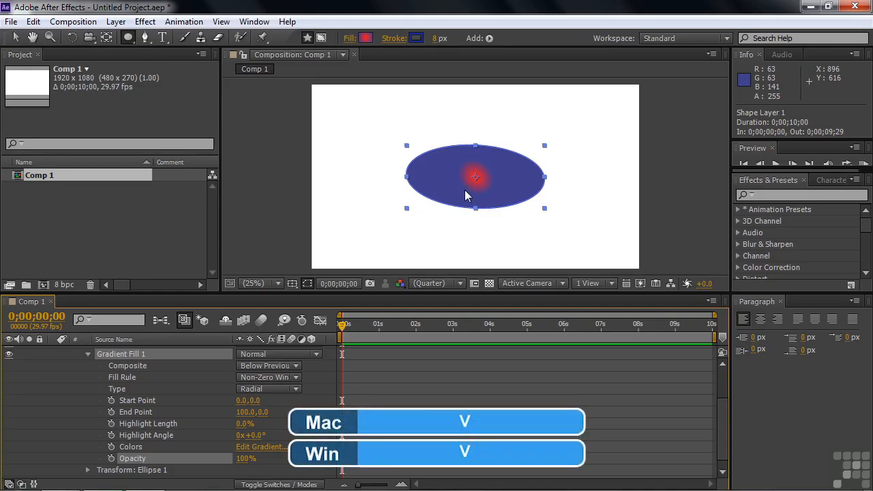
key("v")
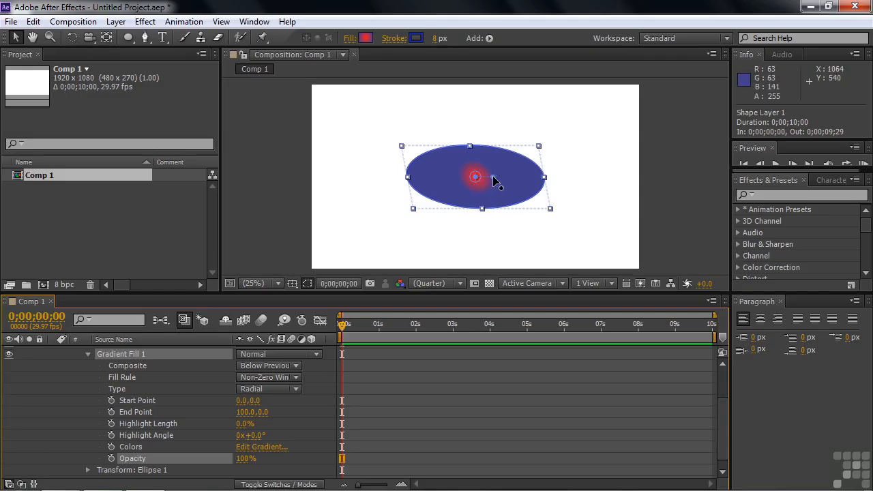
left_click_drag(493, 175, 518, 176)
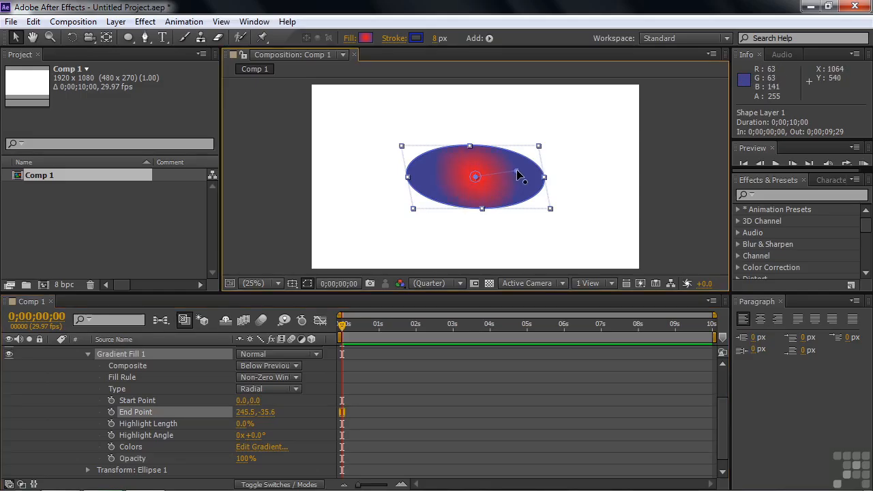